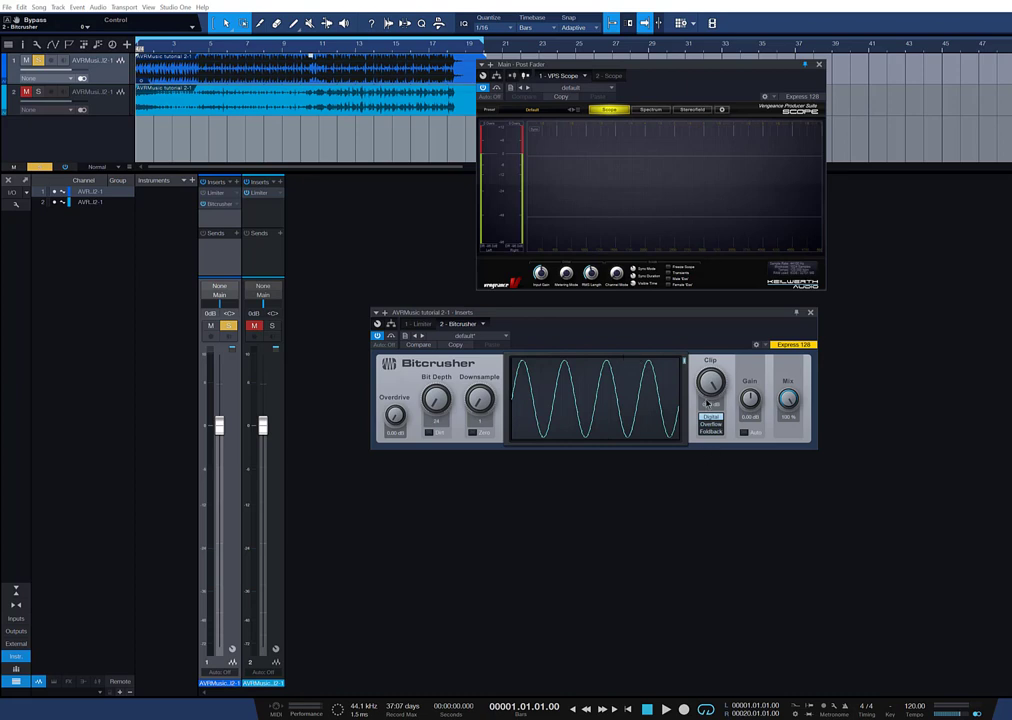
- Lower the Bitcrusher Clip knob to flatten the sine peaks, then undo back to 0 dB
drag(710, 382, 710, 400)
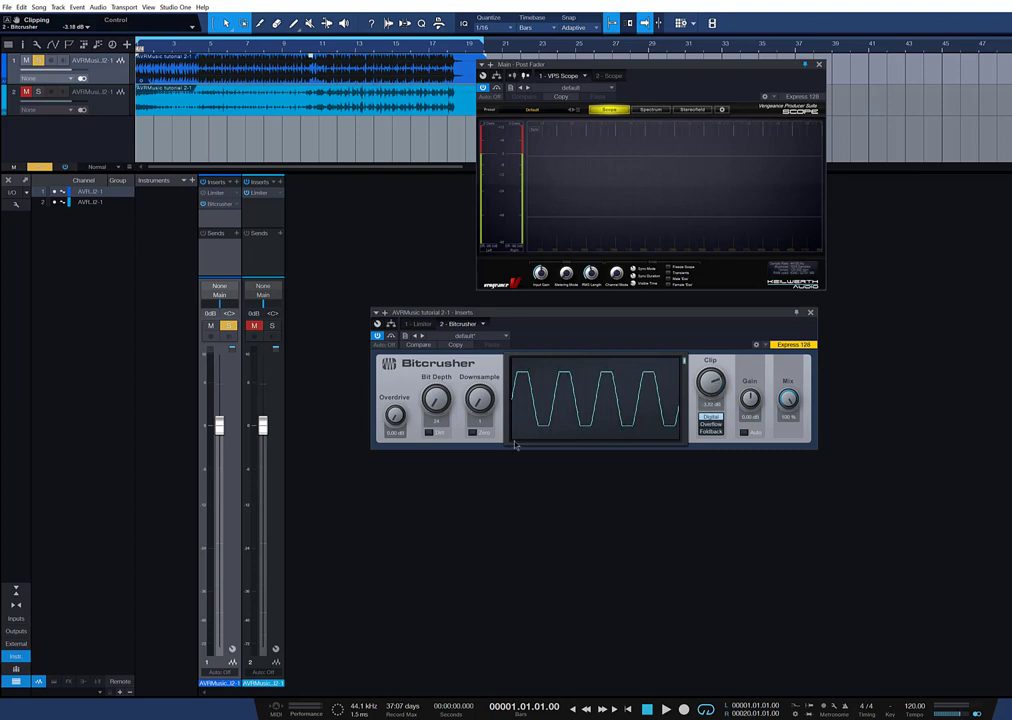
key(ctrl+z)
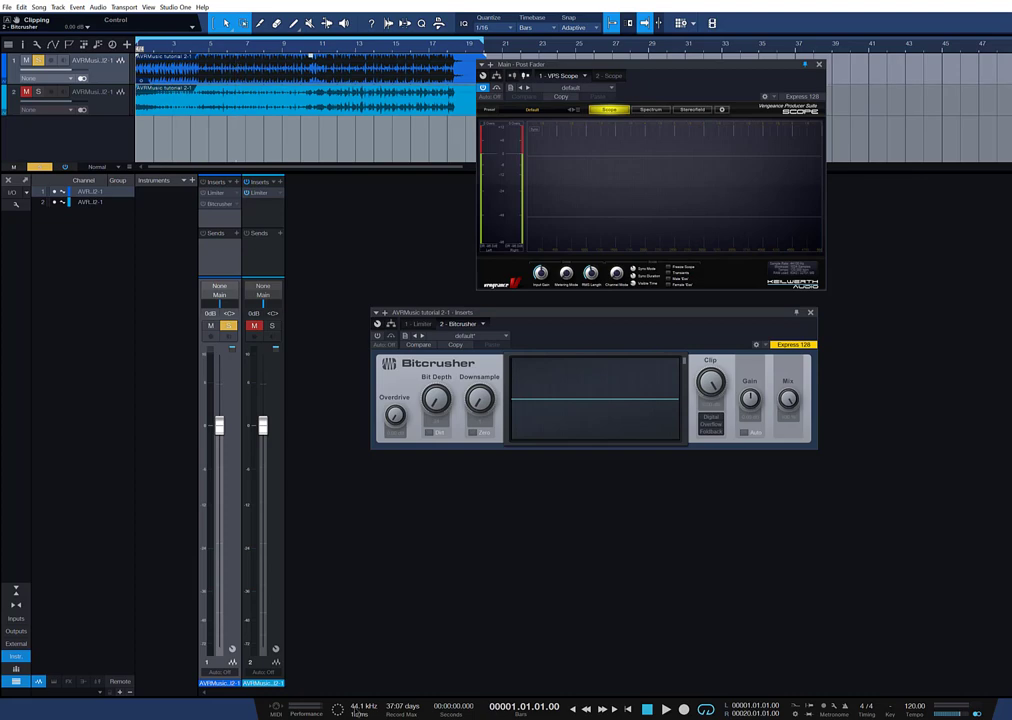
- Check the sample rate in Song Setup, then start song playback
key(ctrl+period)
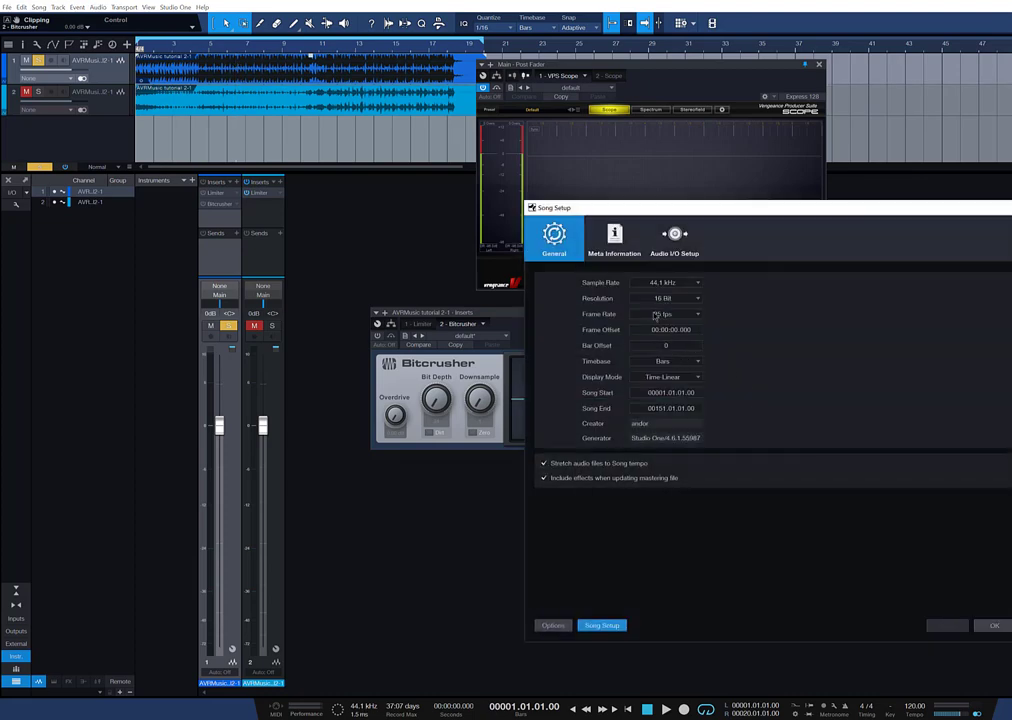
click(994, 625)
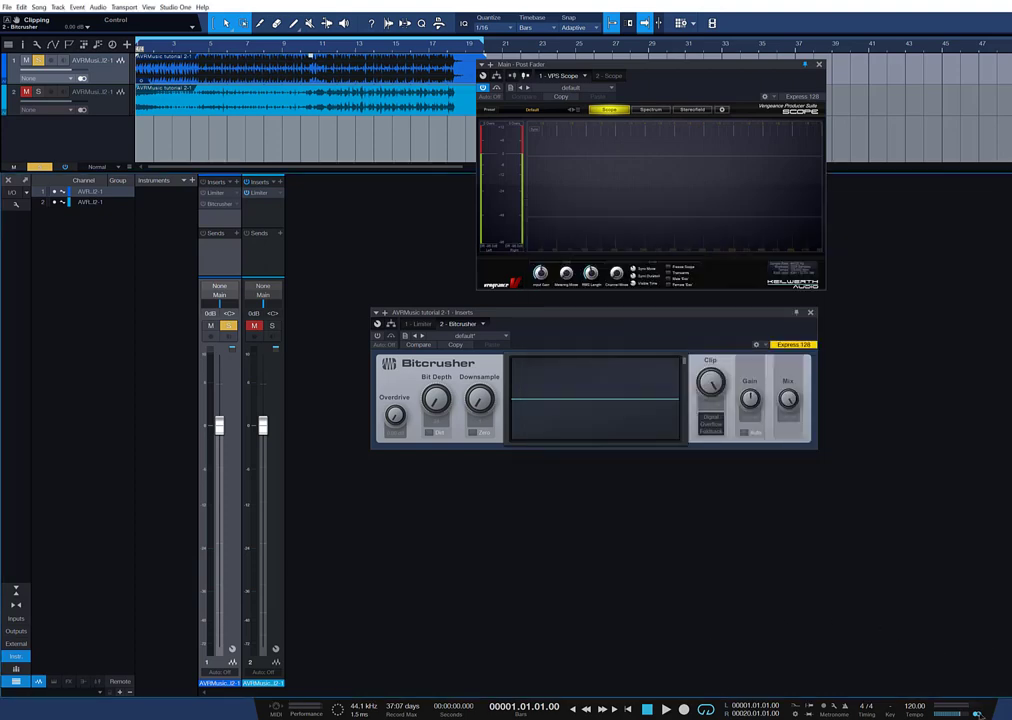
key(space)
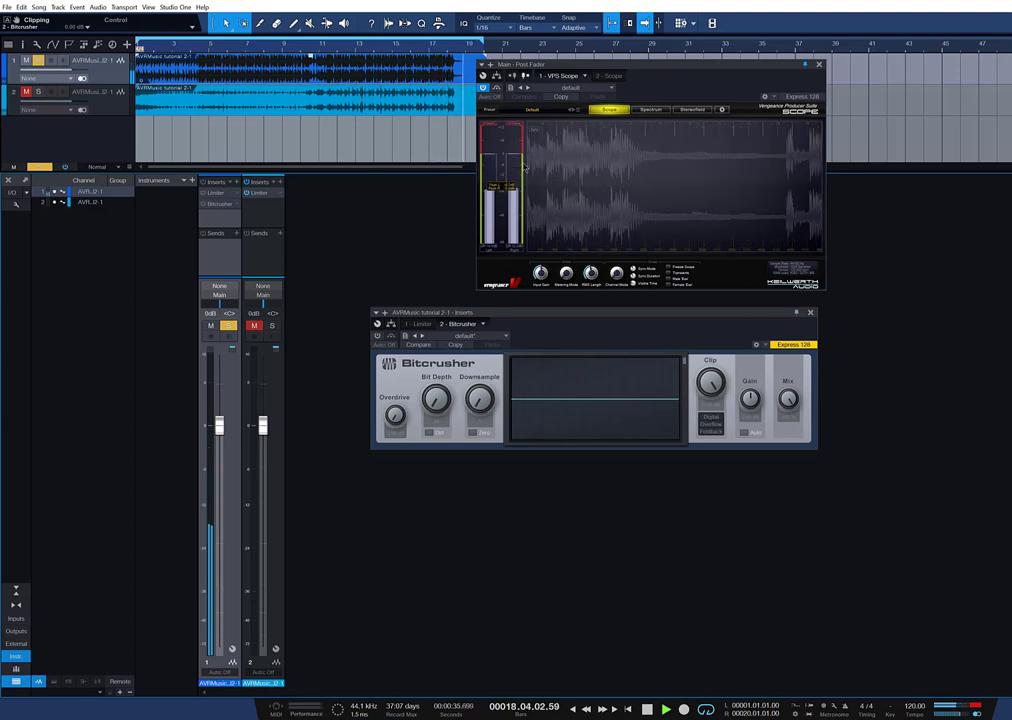
- Stop playback and return the song position to the start
key(space)
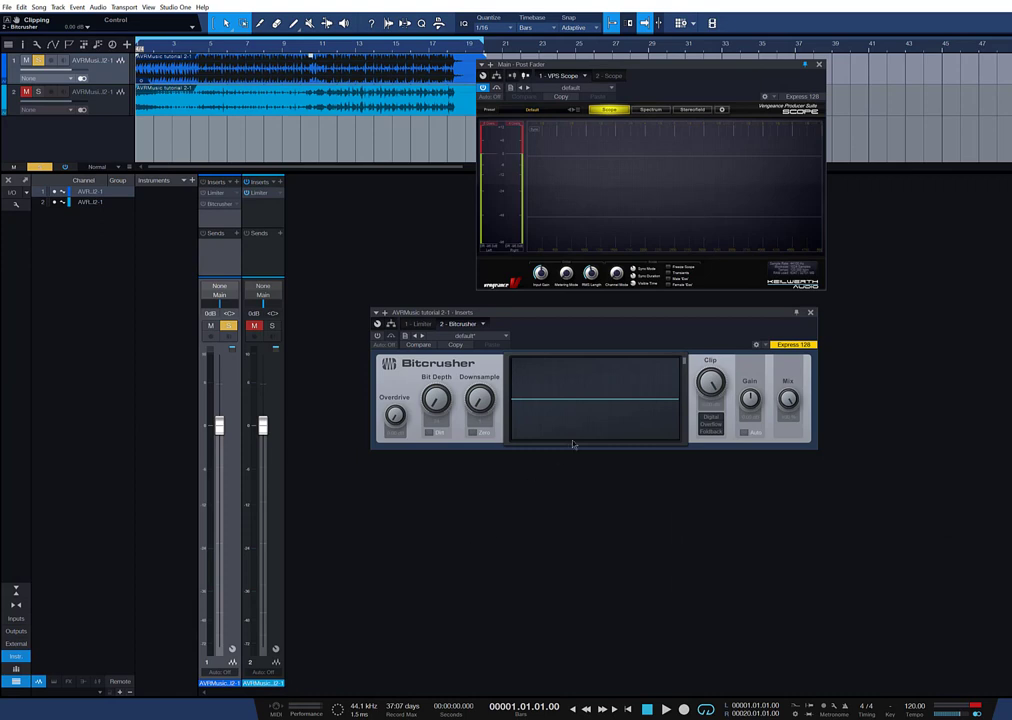
- Re-enable the Bitcrusher and vary its Clip knob during playback to square off the sine wave
click(377, 337)
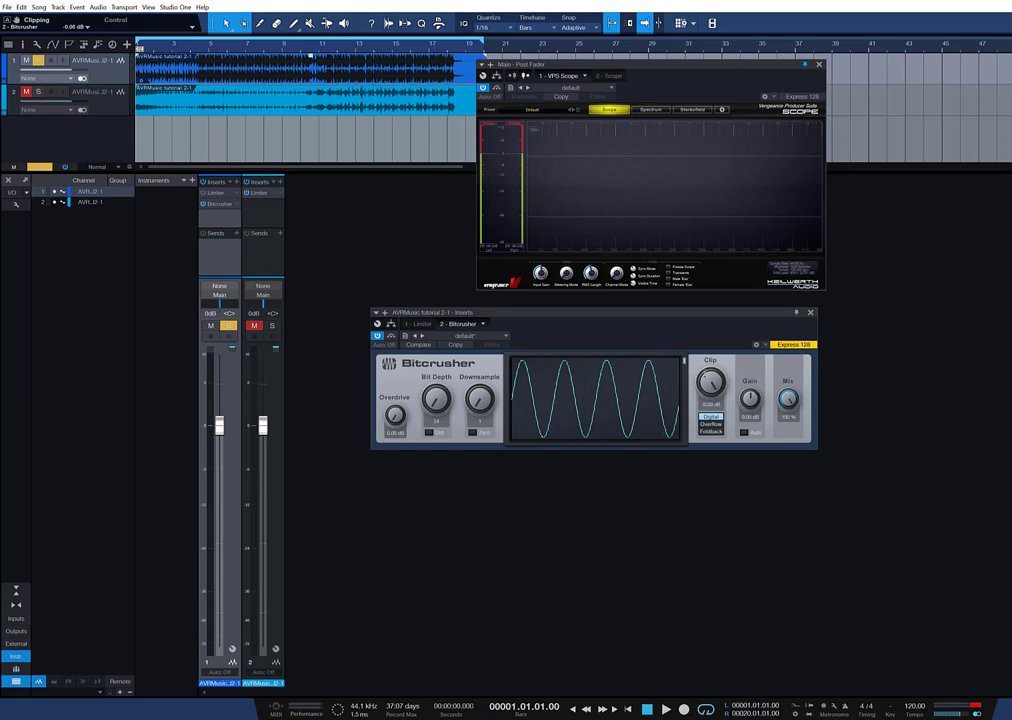
drag(710, 382, 707, 404)
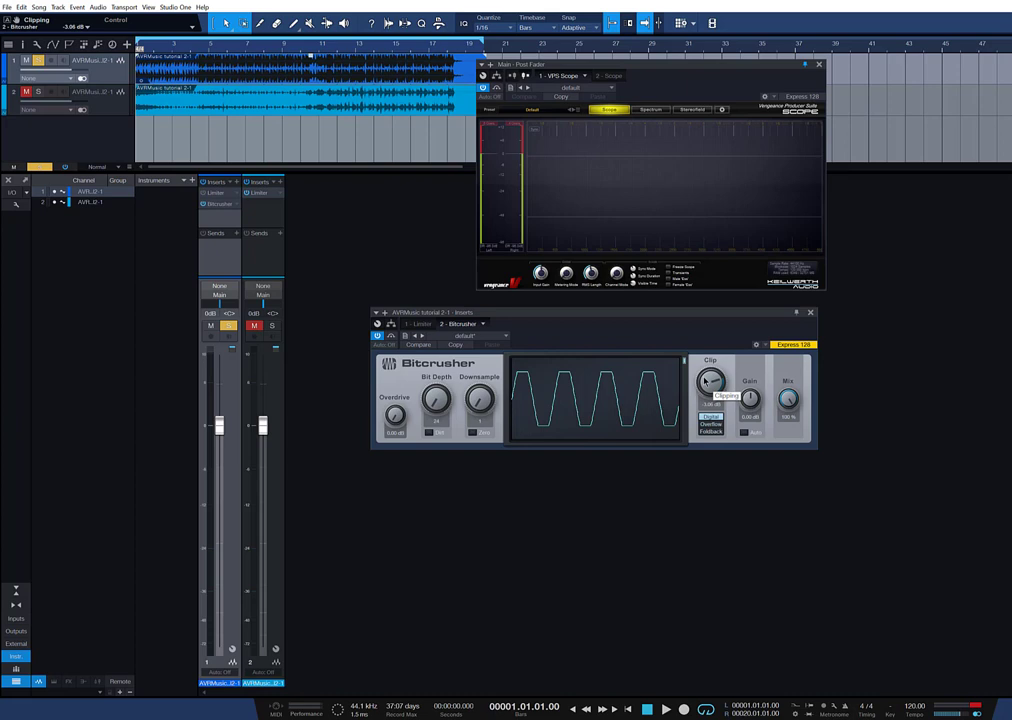
key(space)
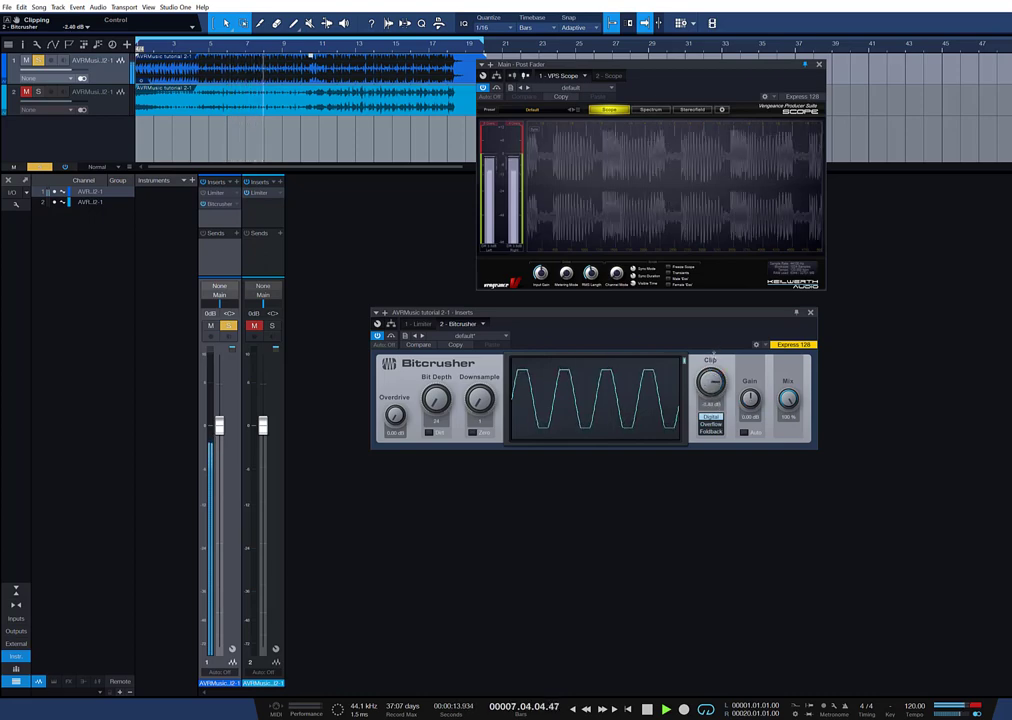
drag(712, 372, 713, 376)
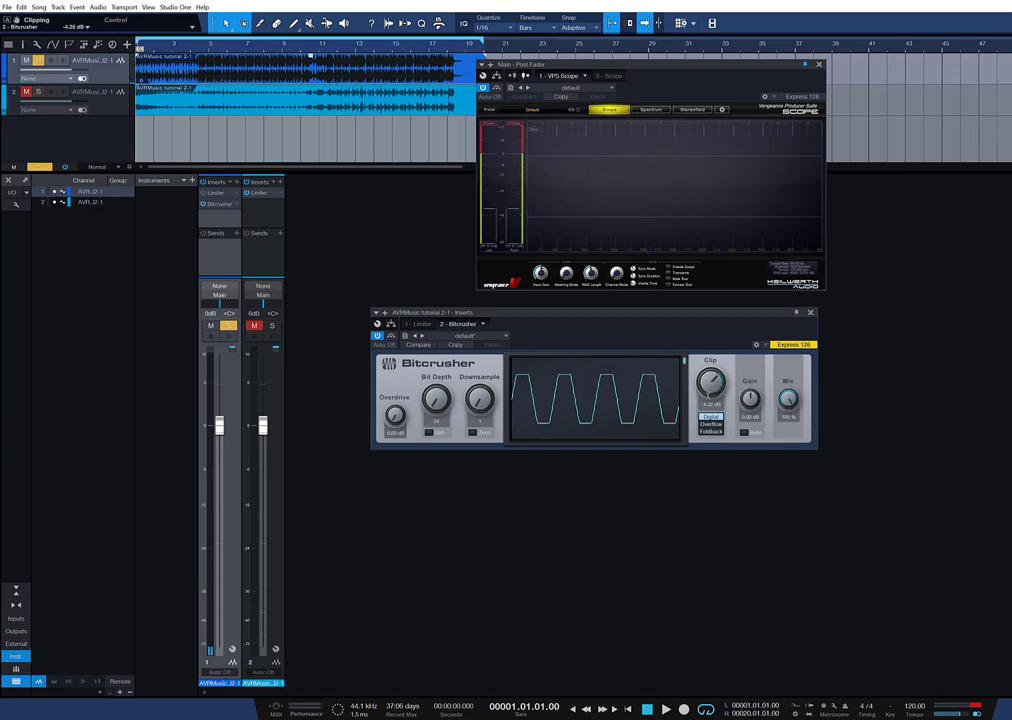
mouse_move(711, 385)
mouse_down()
mouse_move(712, 423)
mouse_move(708, 375)
mouse_up()
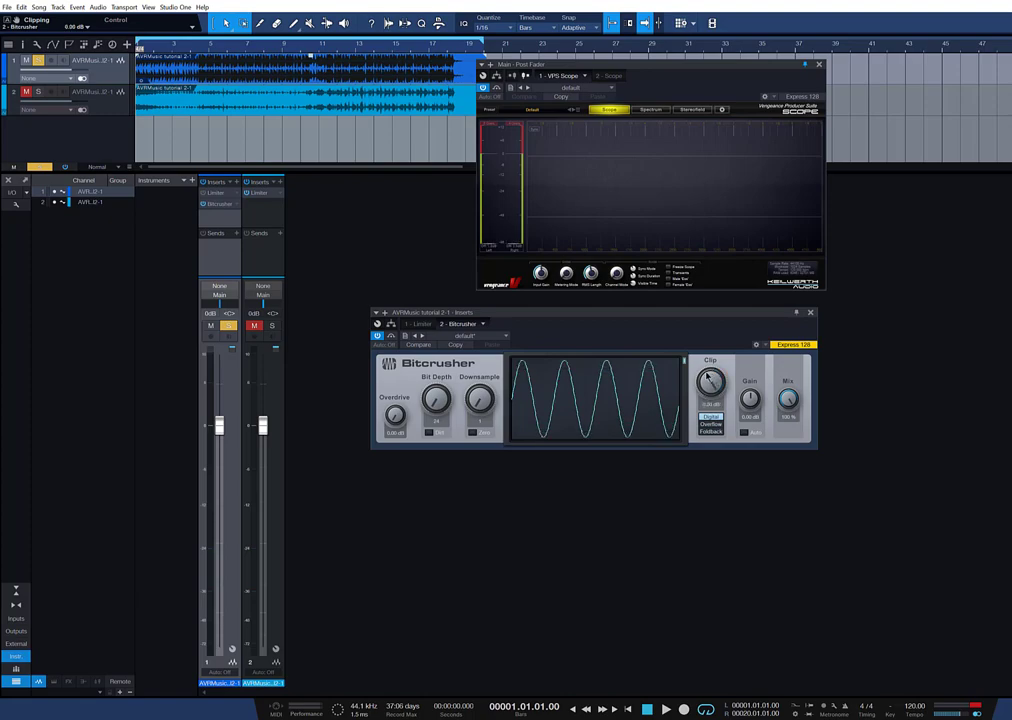